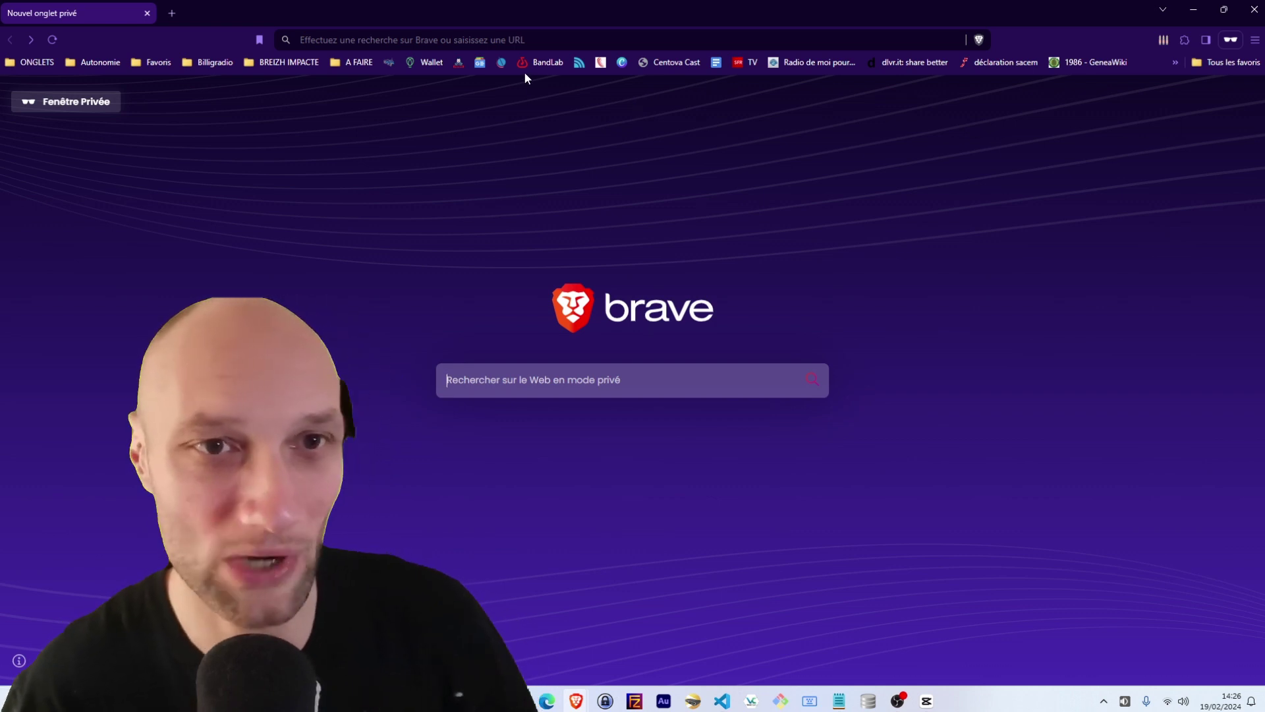
left_click(534, 36)
type("https://huggingface.co/spaces/Xenova/whisper-web")
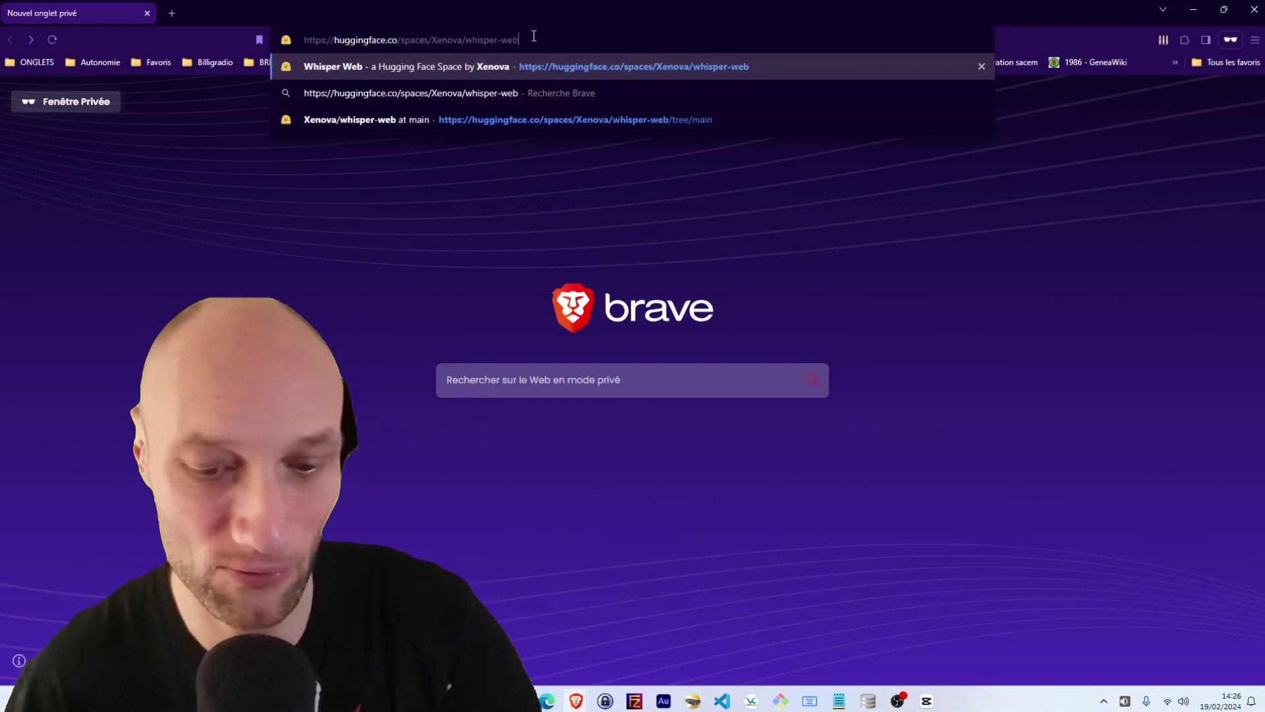
key("Return")
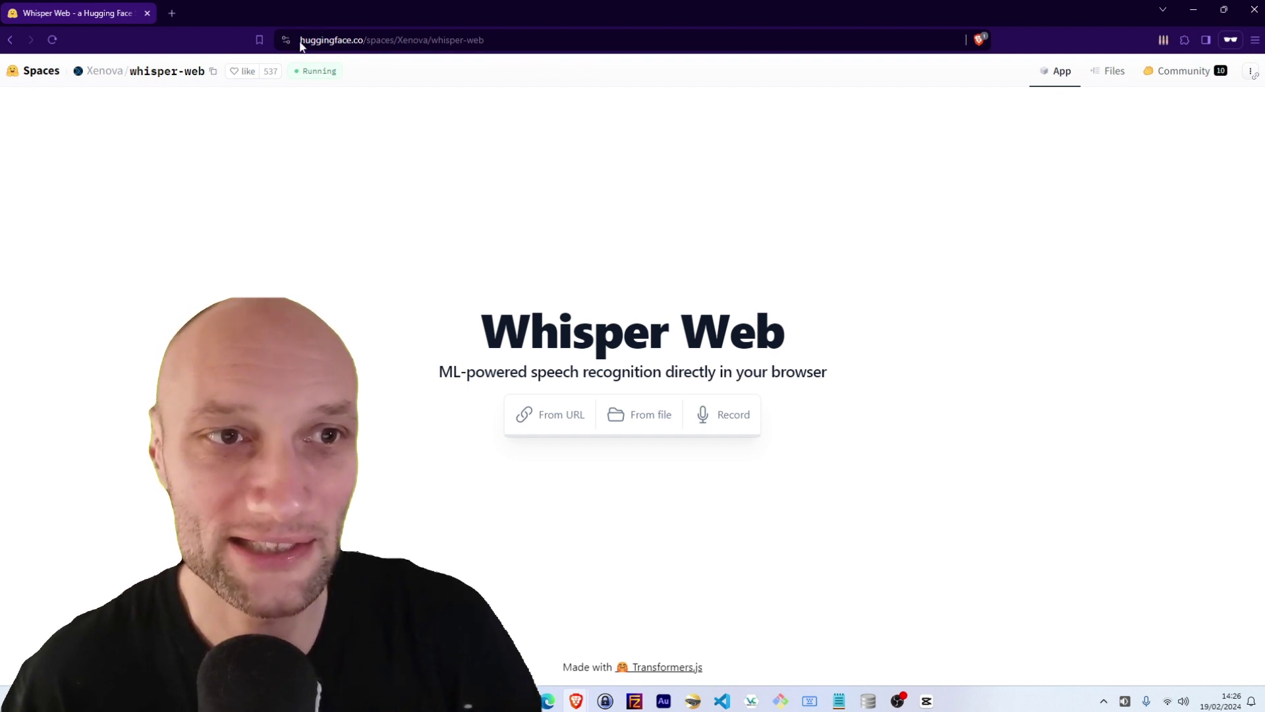
left_click_drag(301, 42, 394, 42)
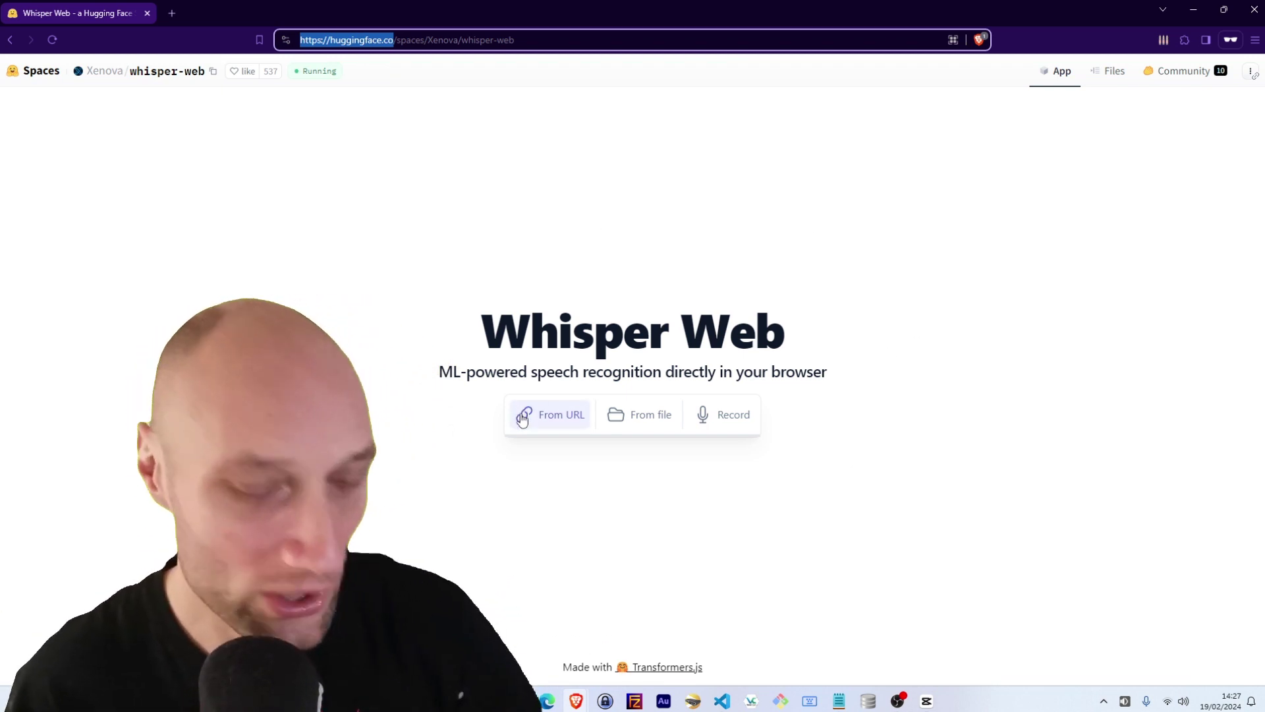
Look at the Space's repository files and, back in the app, at its option to load audio from a URL.
left_click(1100, 82)
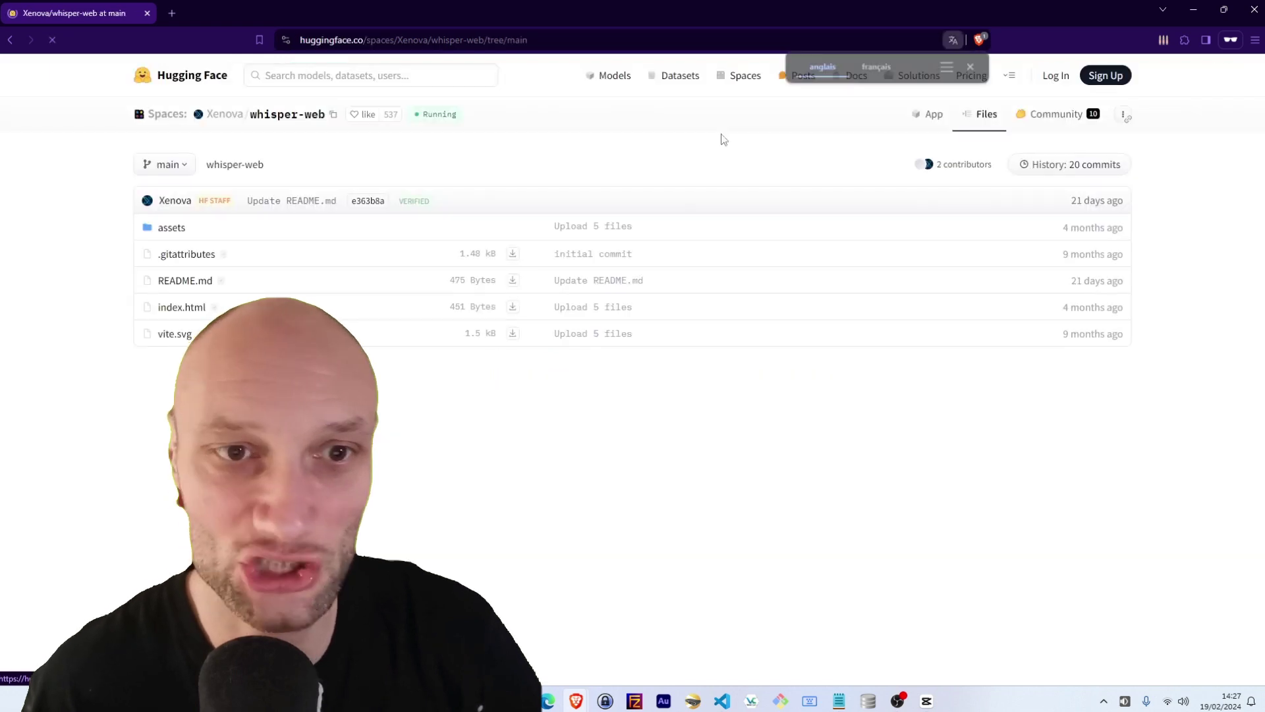
left_click(10, 40)
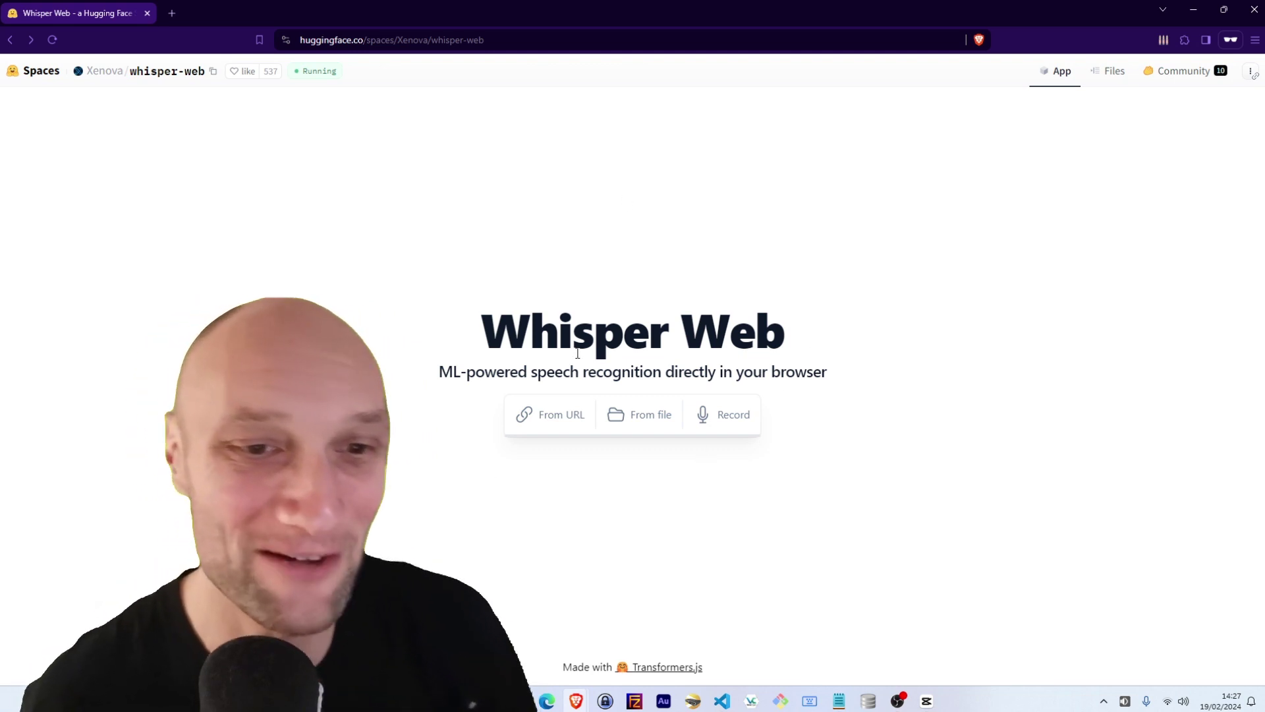
left_click_drag(488, 320, 796, 373)
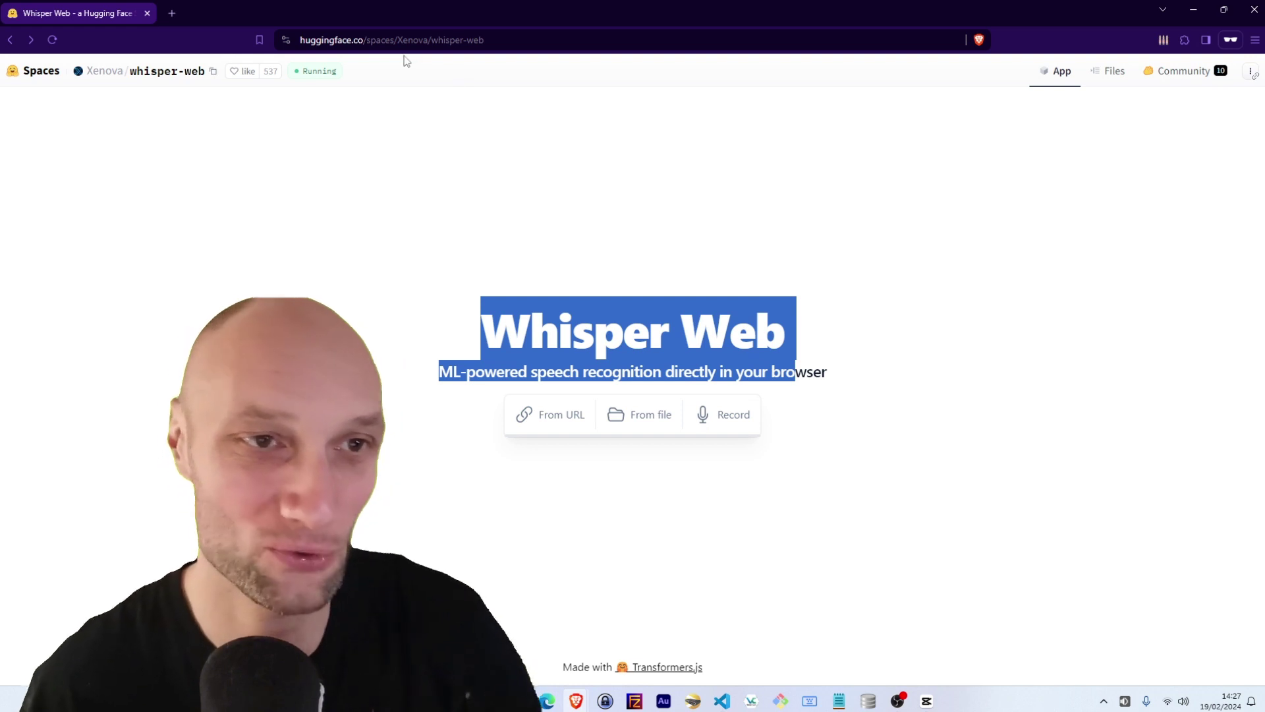
left_click(1008, 279)
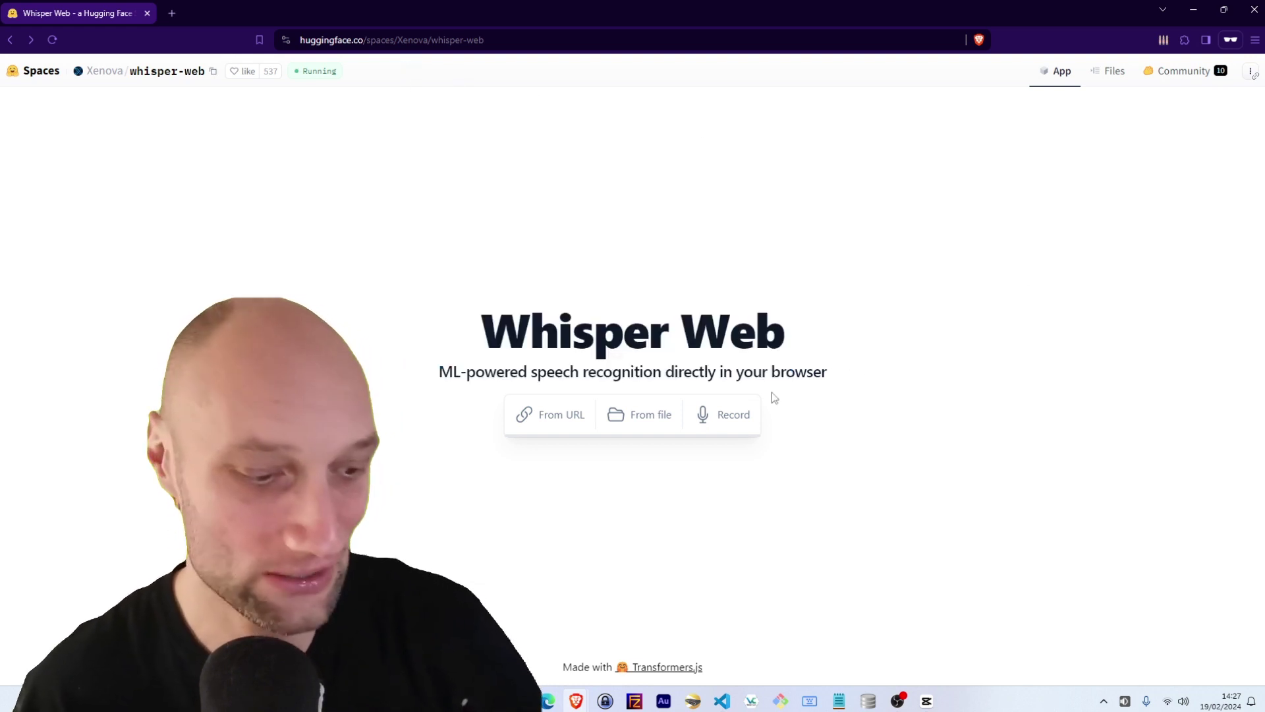
left_click(556, 421)
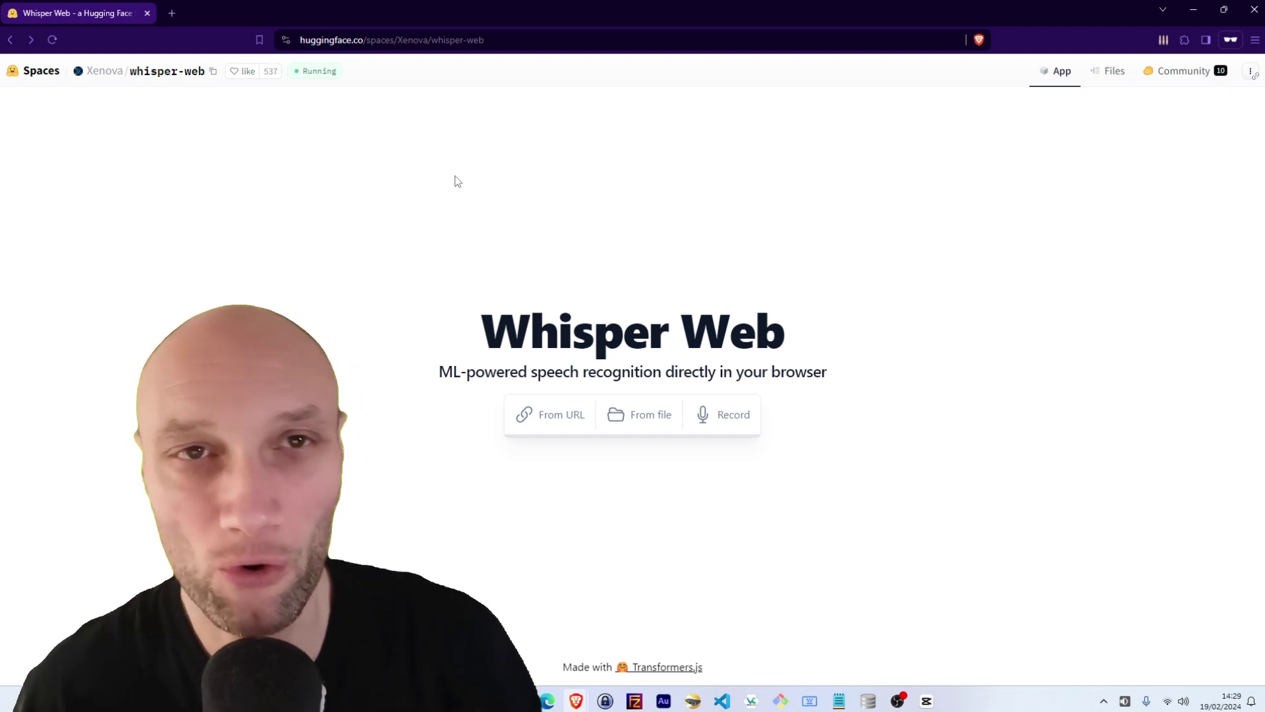
Start recording audio from the microphone, allowing the site microphone access until it is closed.
left_click(731, 424)
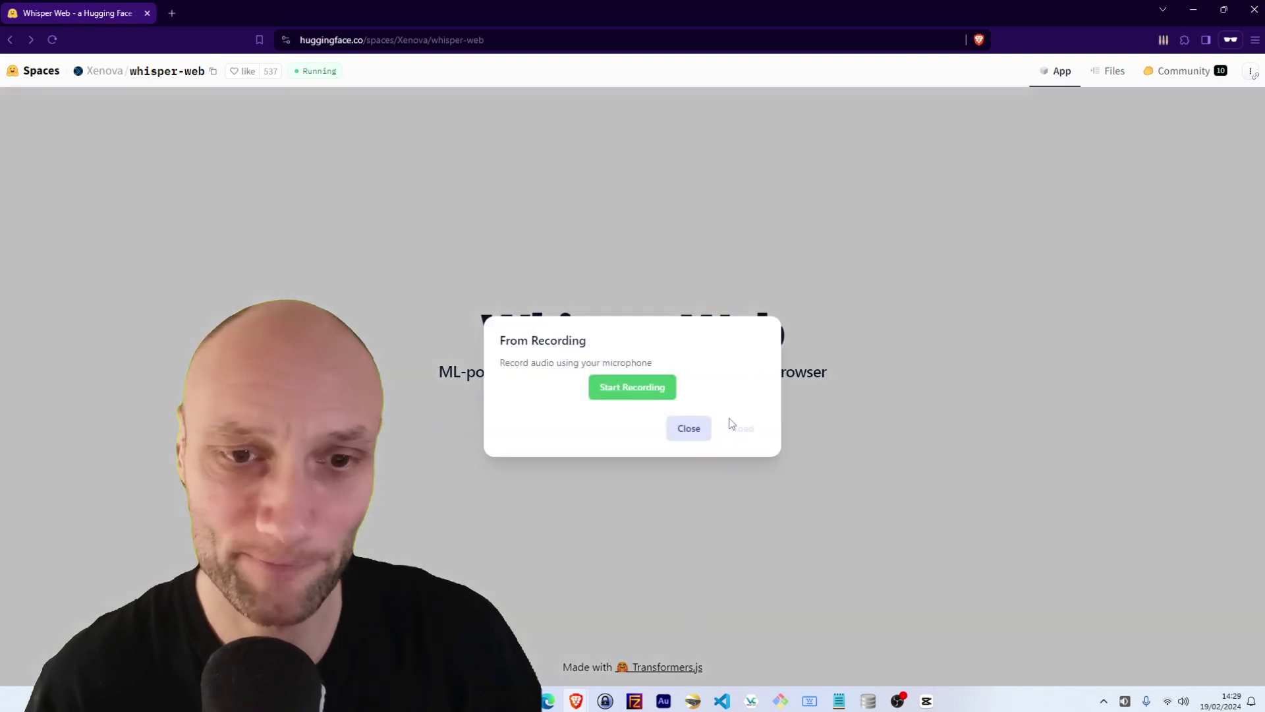
left_click(642, 390)
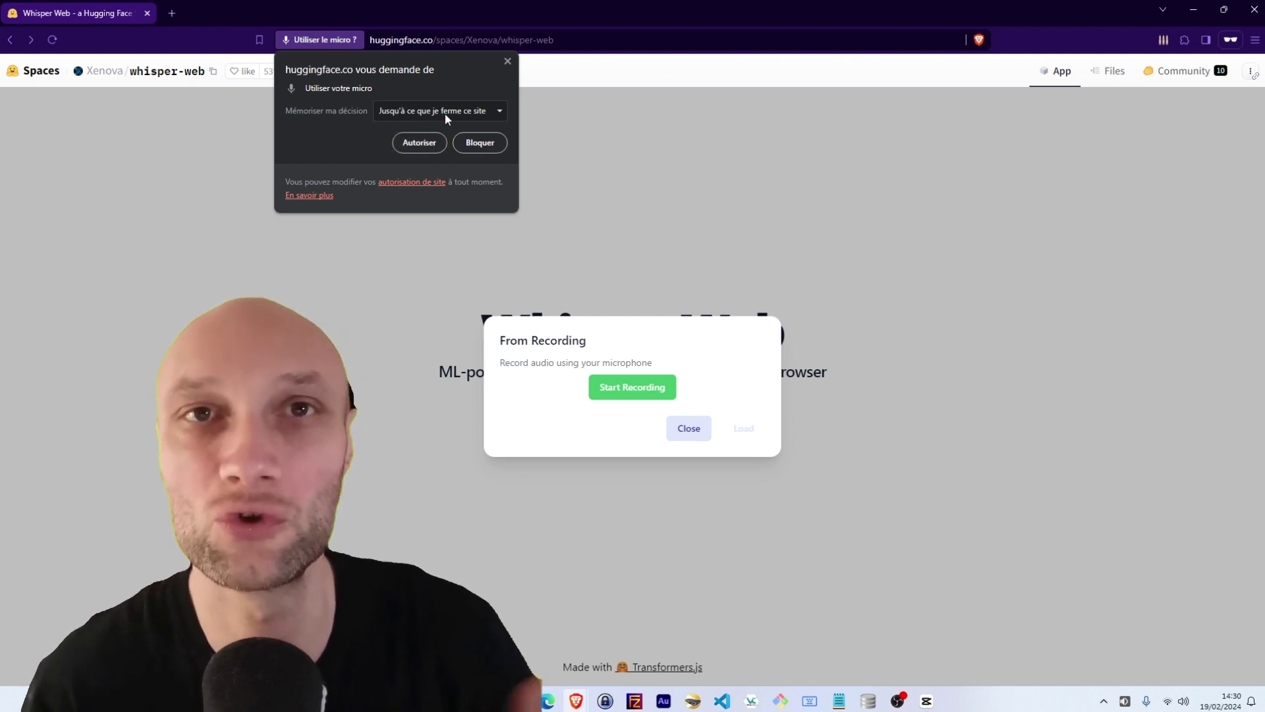
left_click(402, 115)
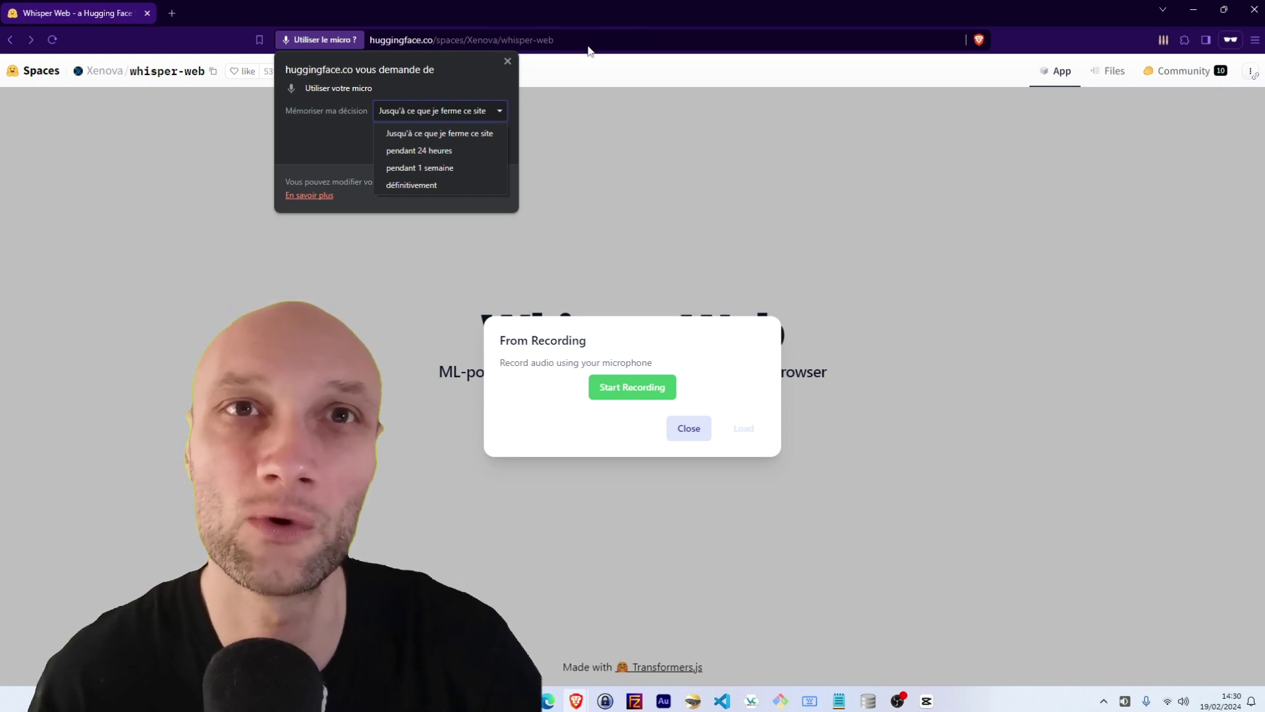
left_click(428, 135)
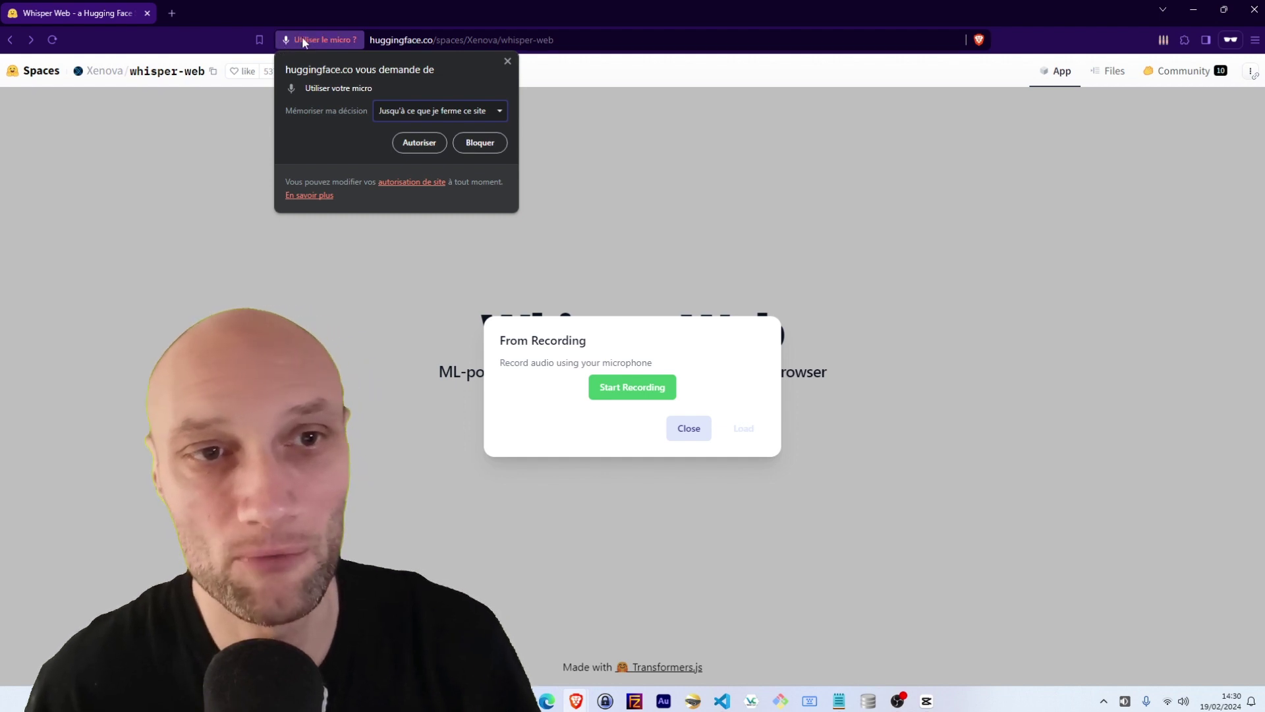
left_click(409, 143)
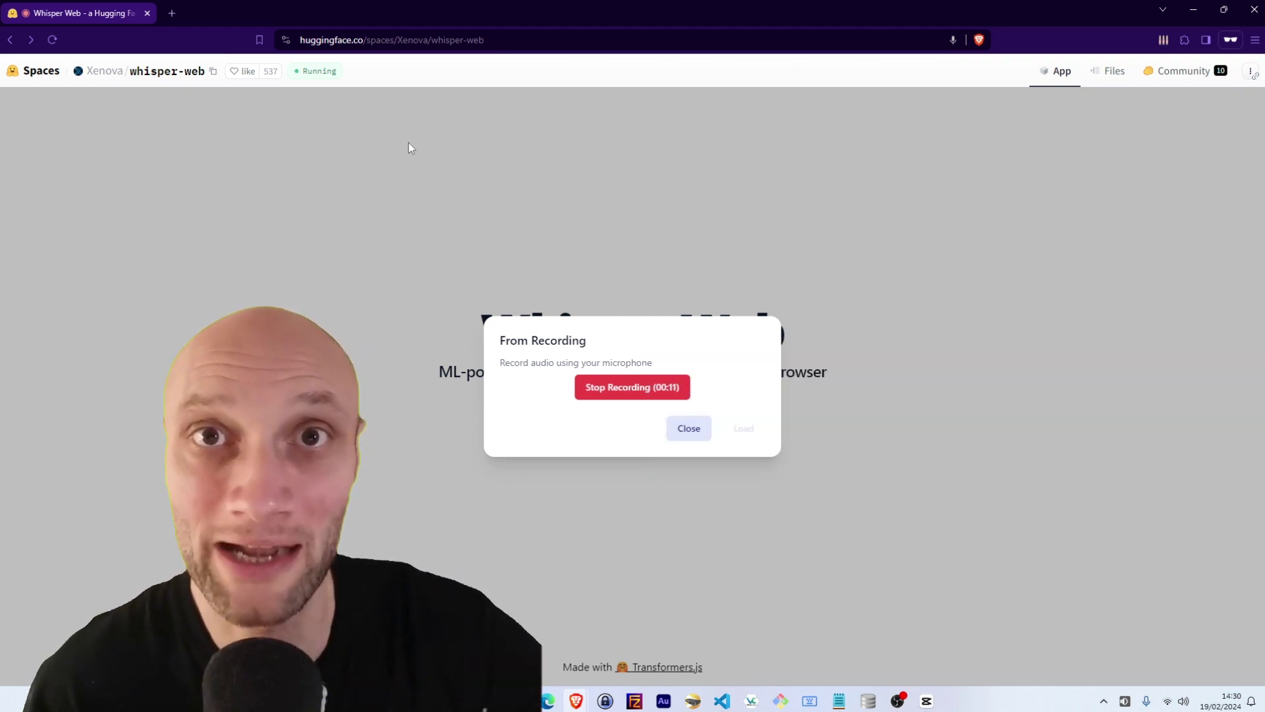
Stop the microphone recording and load the recorded clip for transcription.
left_click(669, 393)
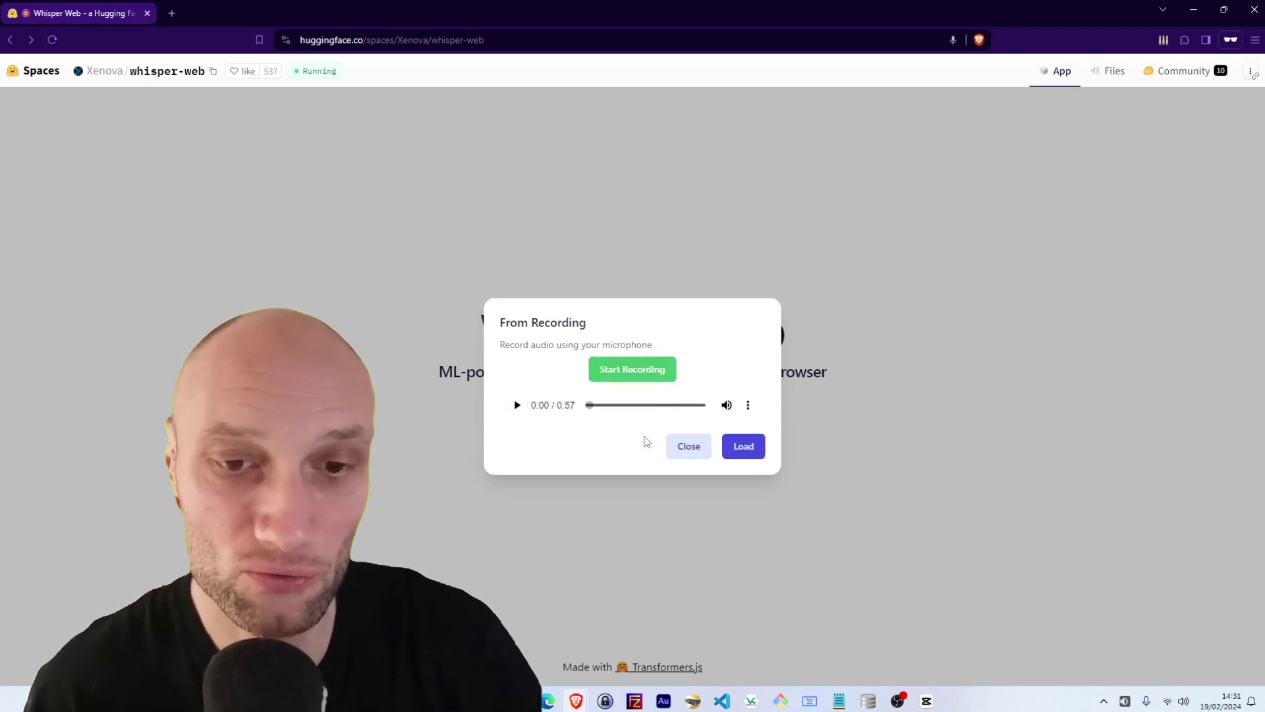
left_click(752, 454)
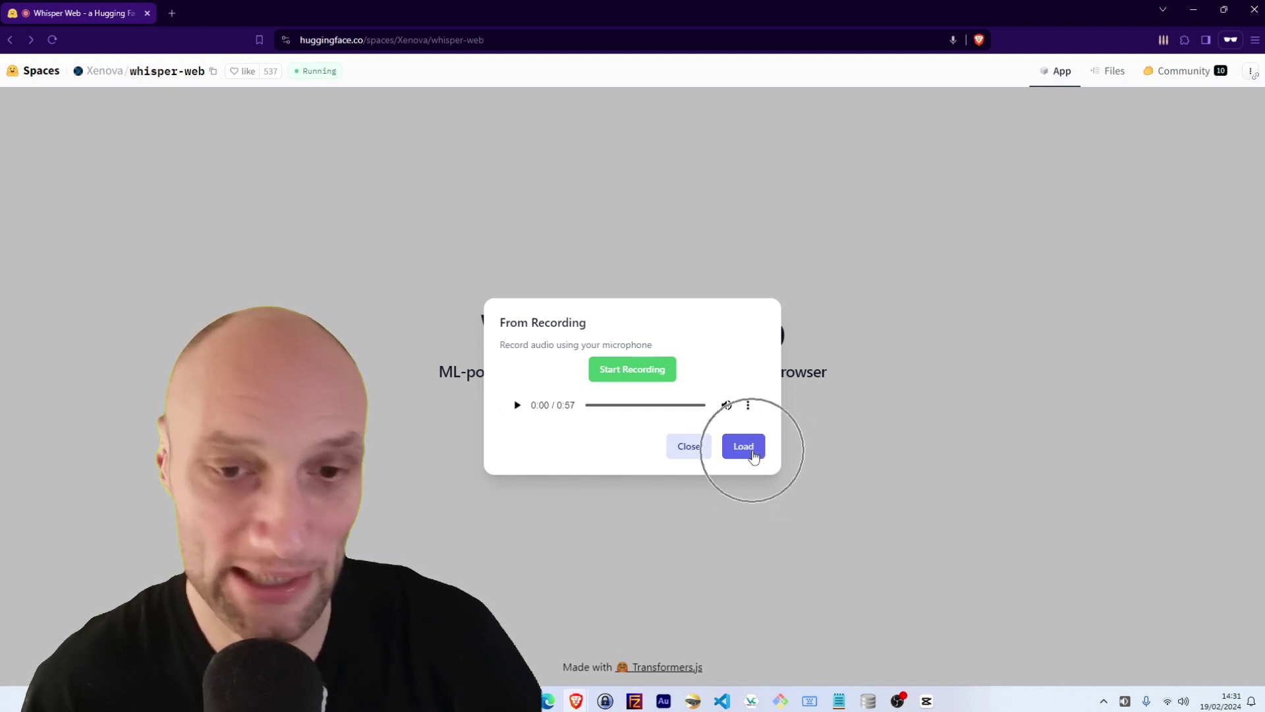
left_click(749, 408)
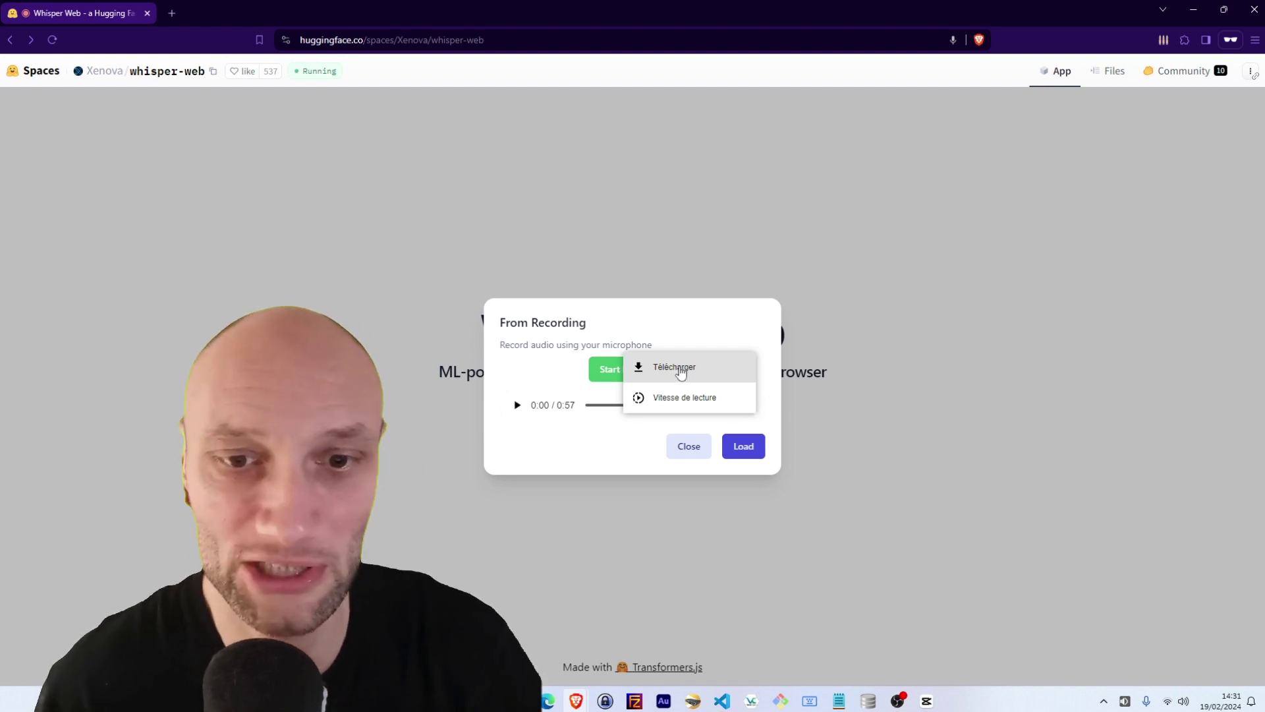
left_click(728, 450)
left_click(728, 450)
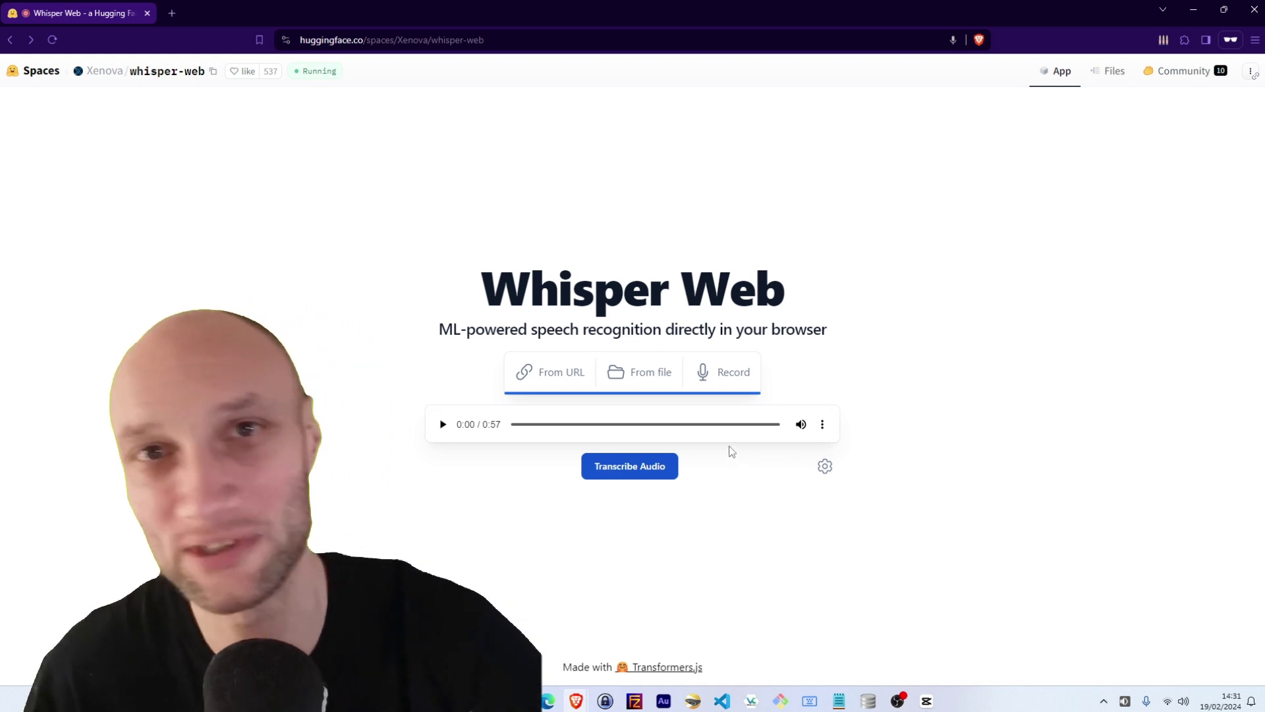
In the transcription settings, compare the available models and choose Xenova/whisper-tiny.en (152MB).
left_click(828, 468)
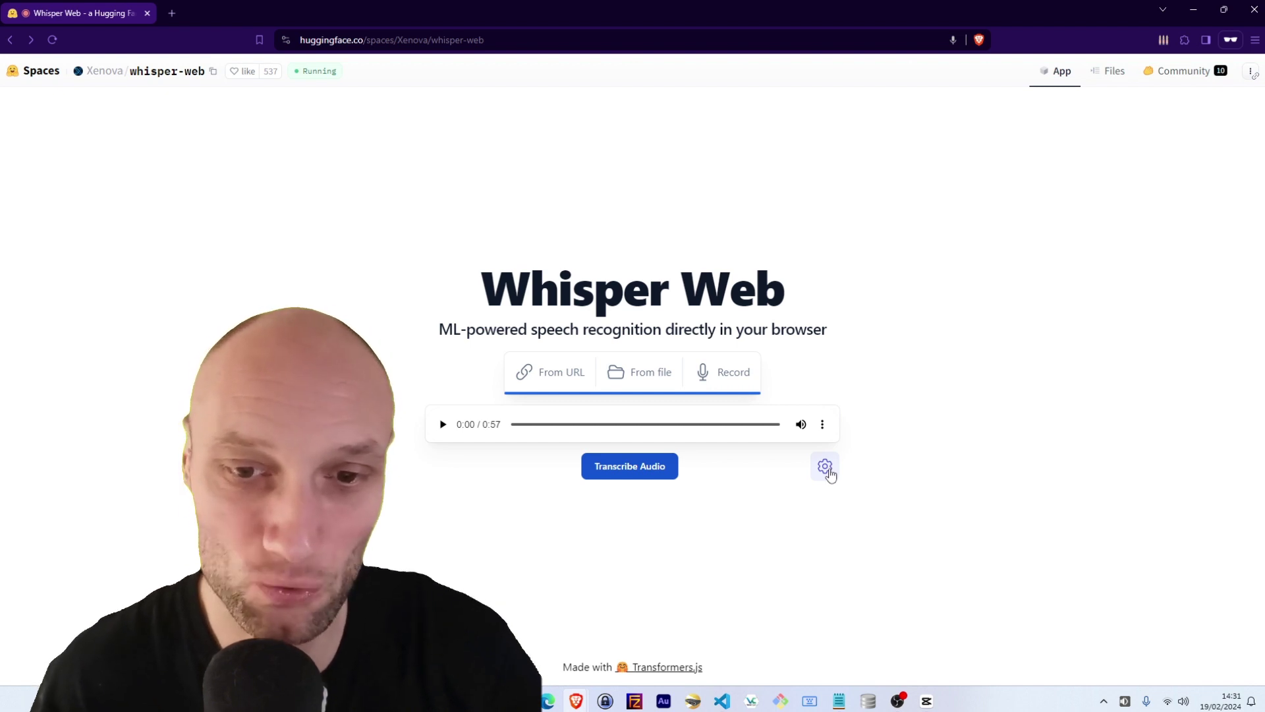
left_click(826, 468)
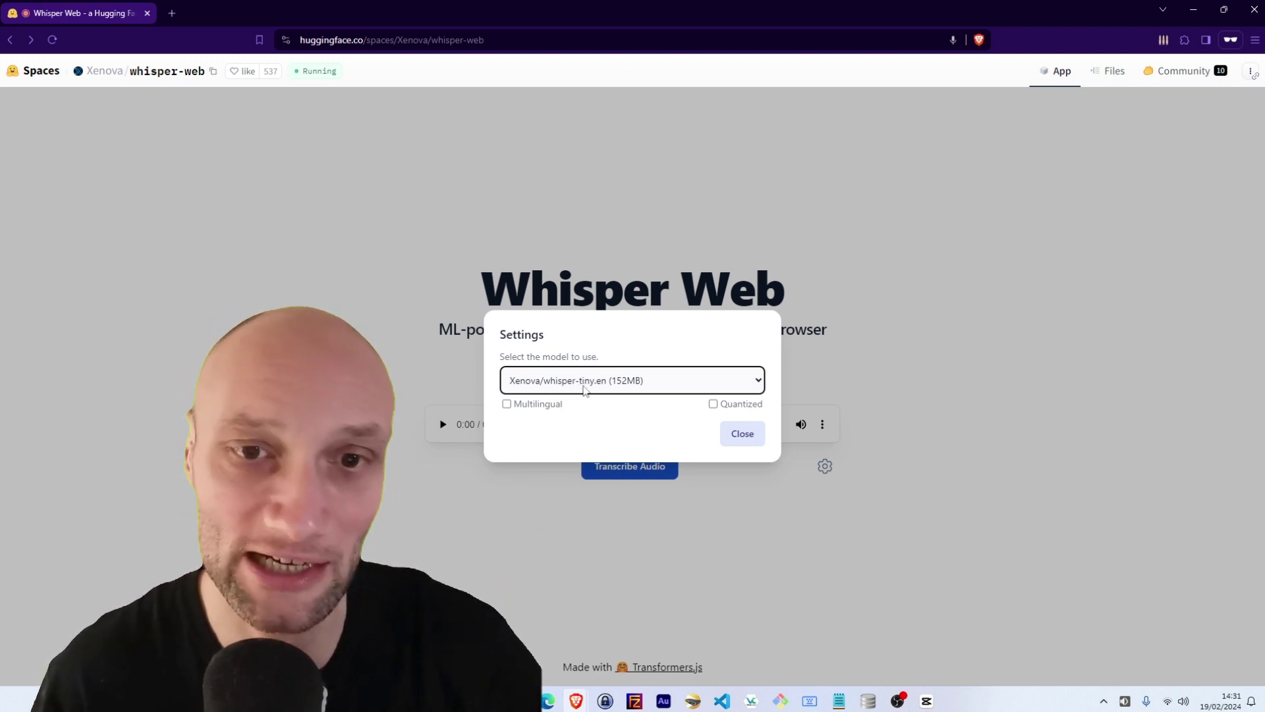
left_click(647, 388)
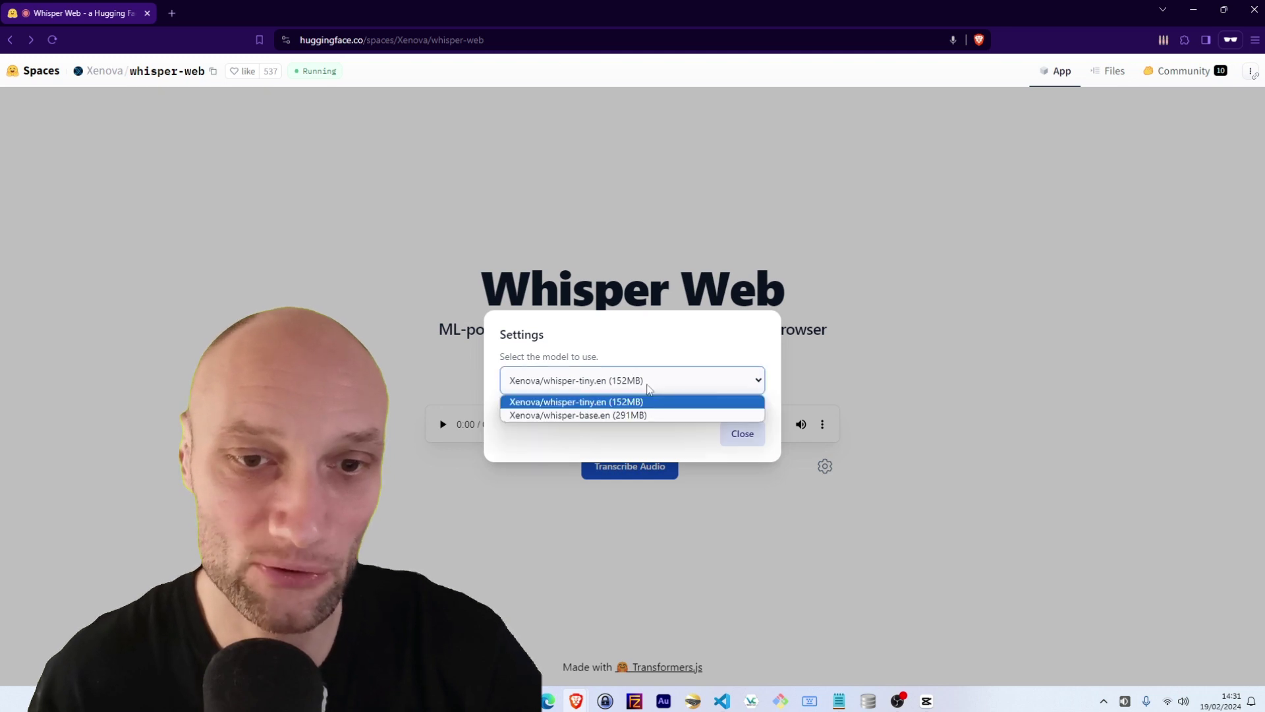
left_click(602, 417)
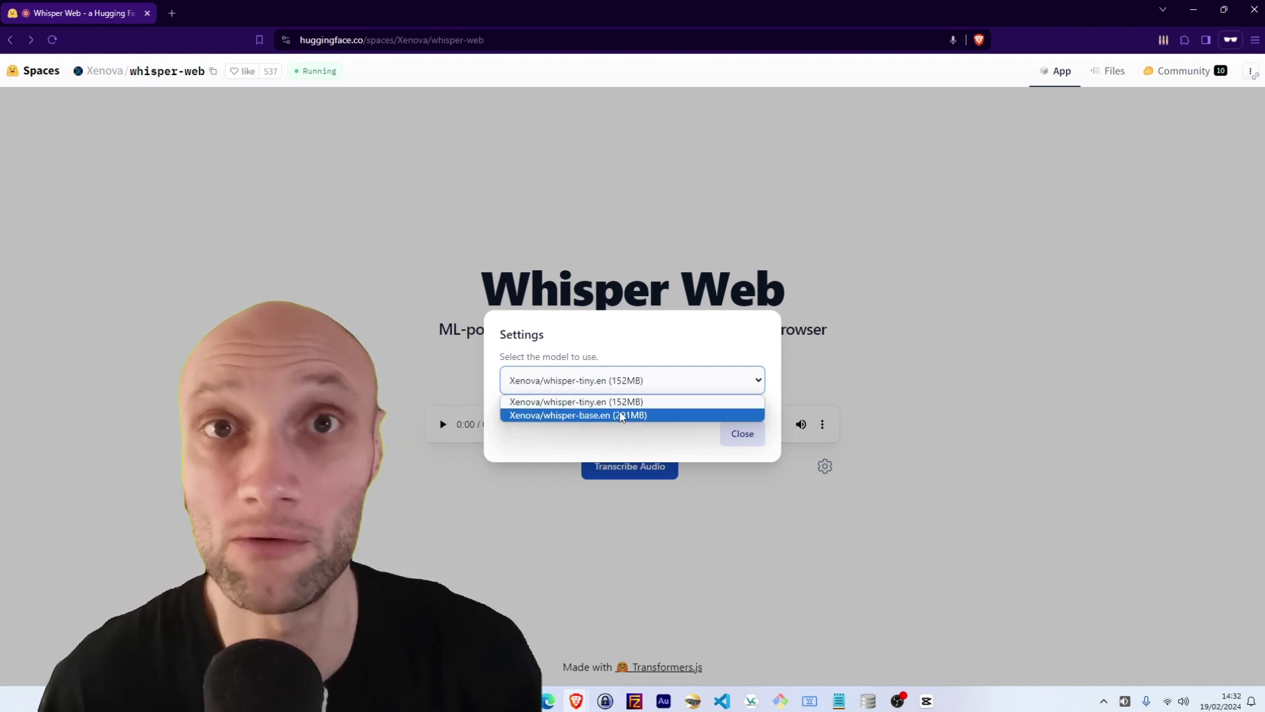
left_click(618, 404)
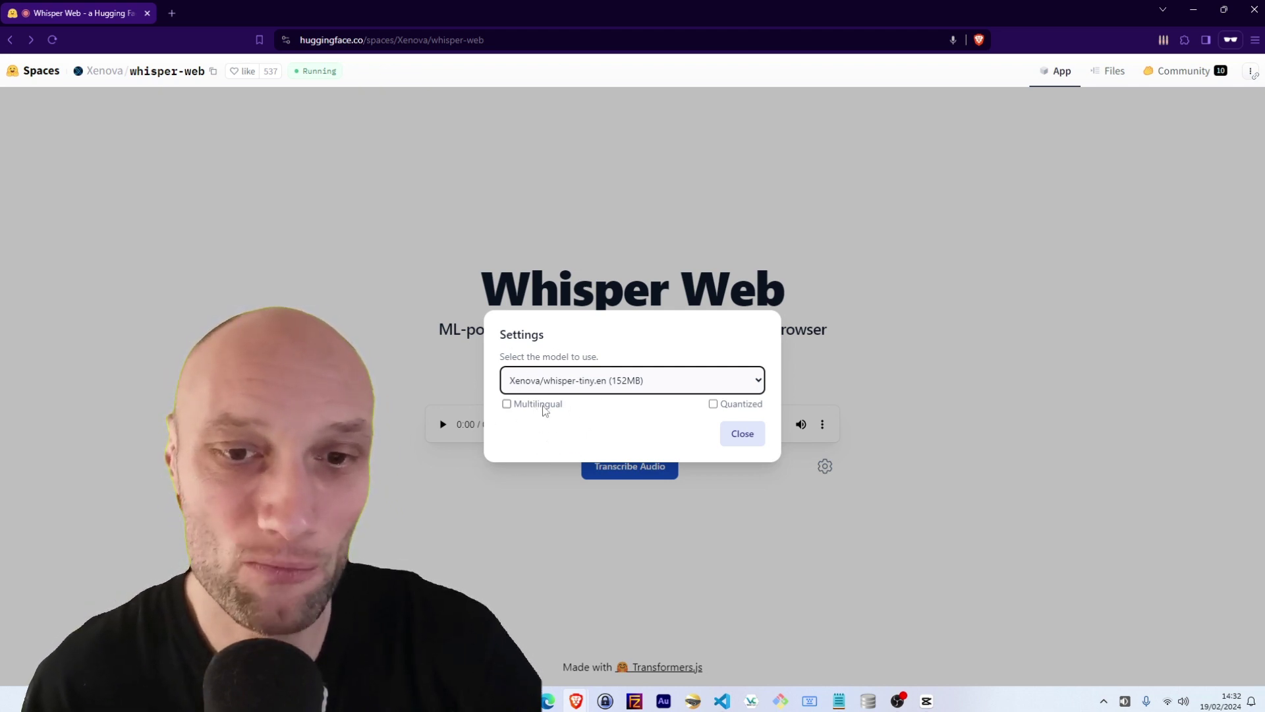
Enable the Multilingual option and set the source language to French.
left_click(510, 405)
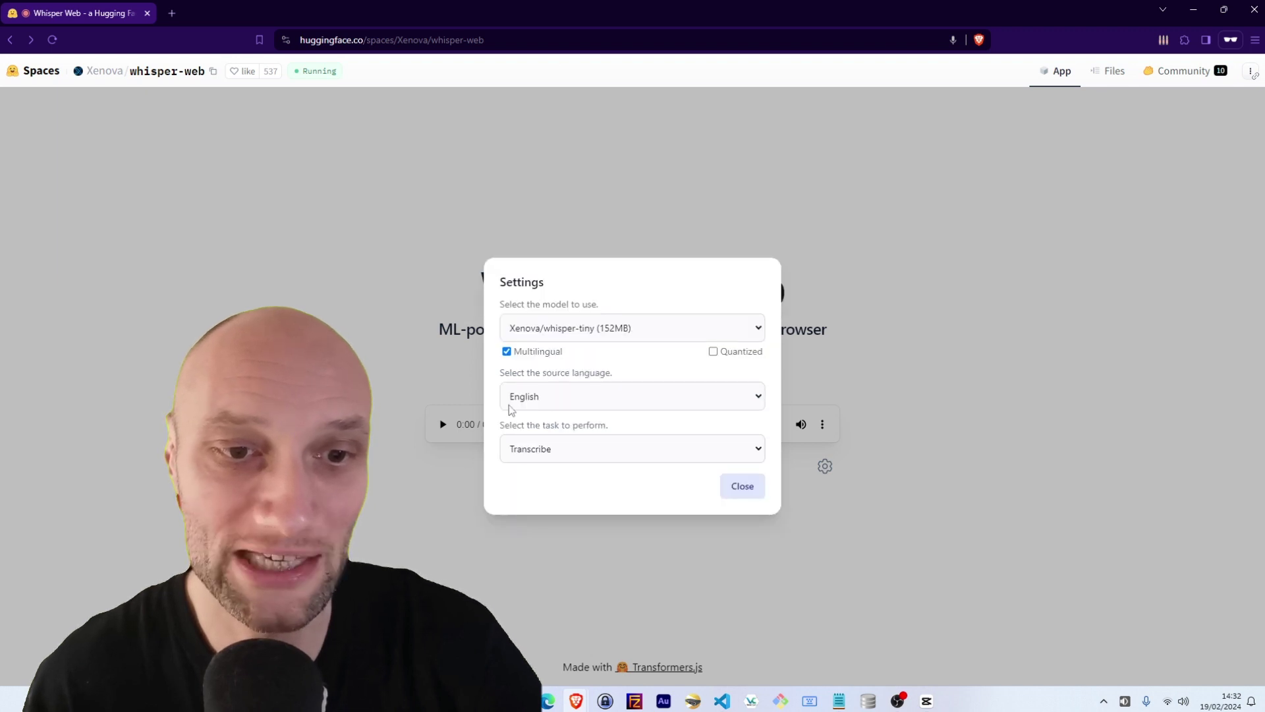
left_click(682, 402)
left_click_drag(541, 373, 597, 380)
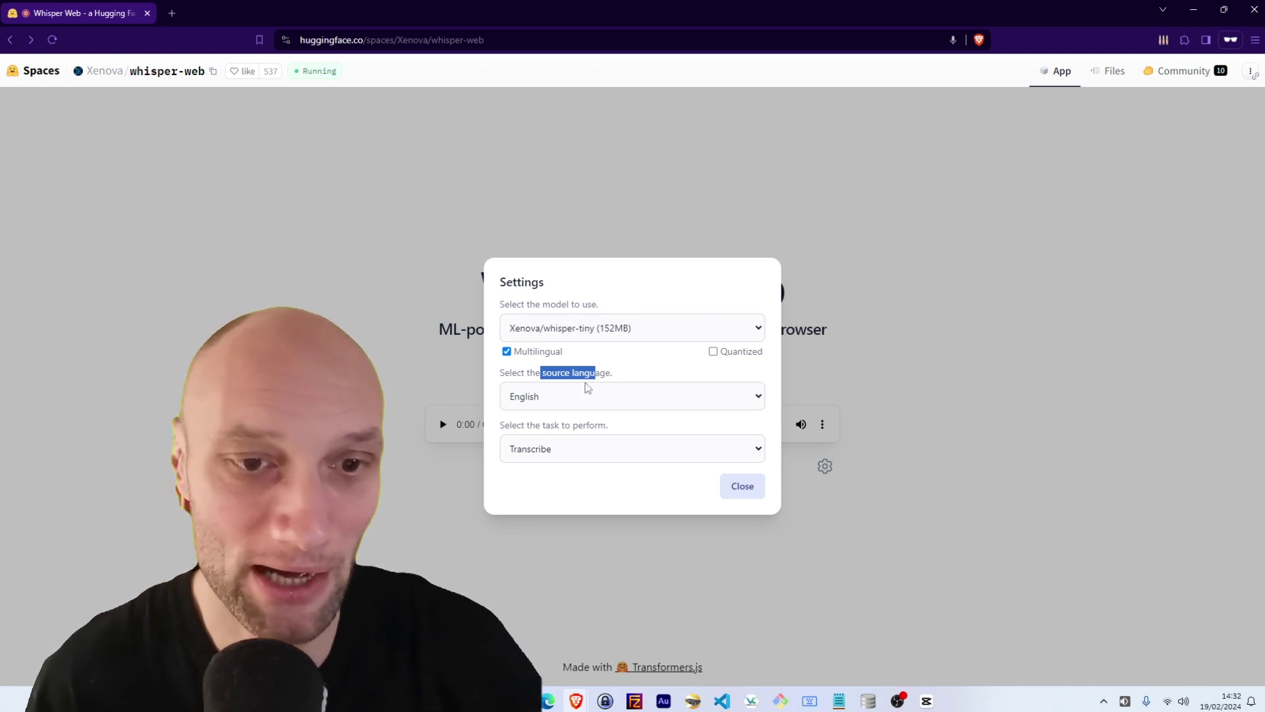
left_click(577, 404)
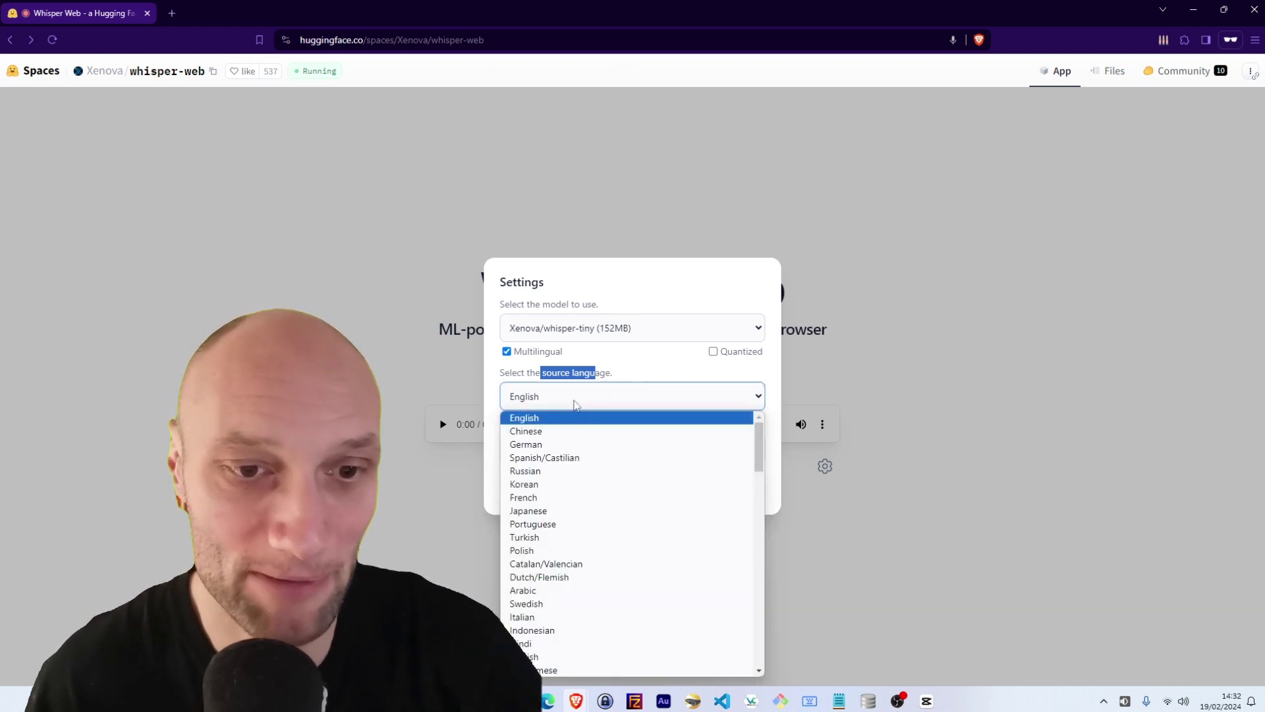
left_click(537, 493)
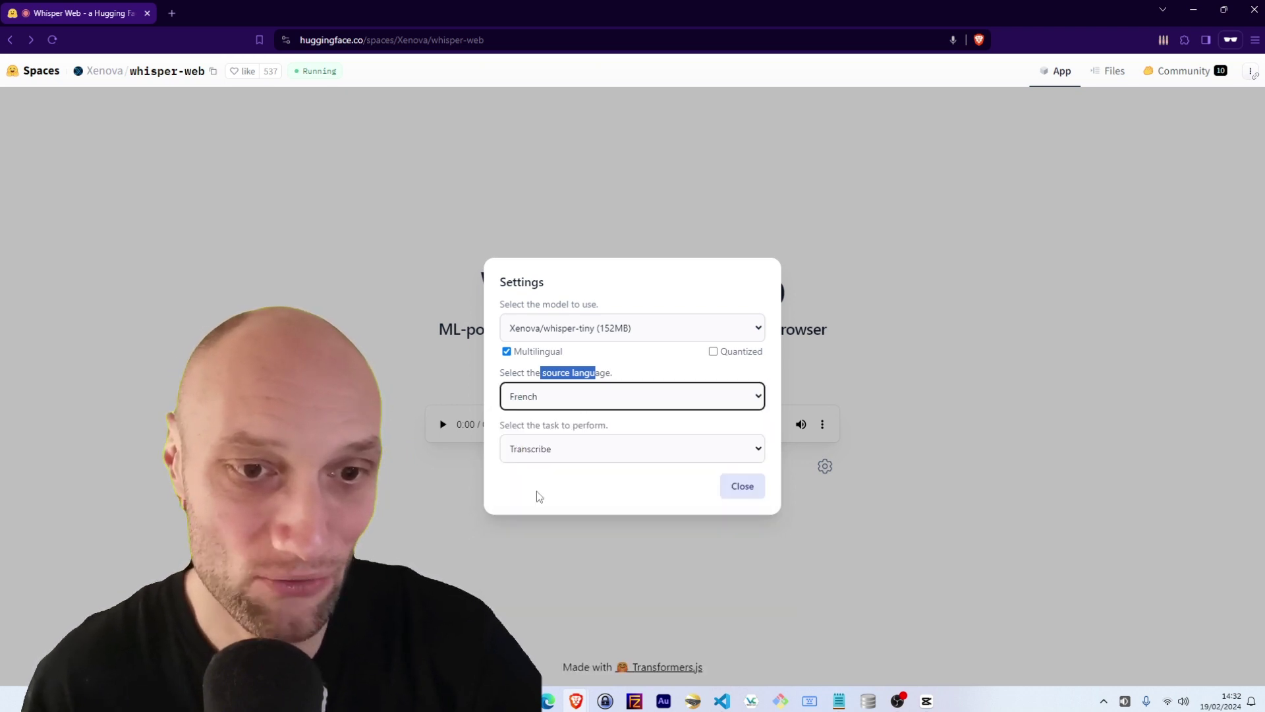
Choose Transcribe as the task, close the settings, and transcribe the loaded recording.
left_click(563, 455)
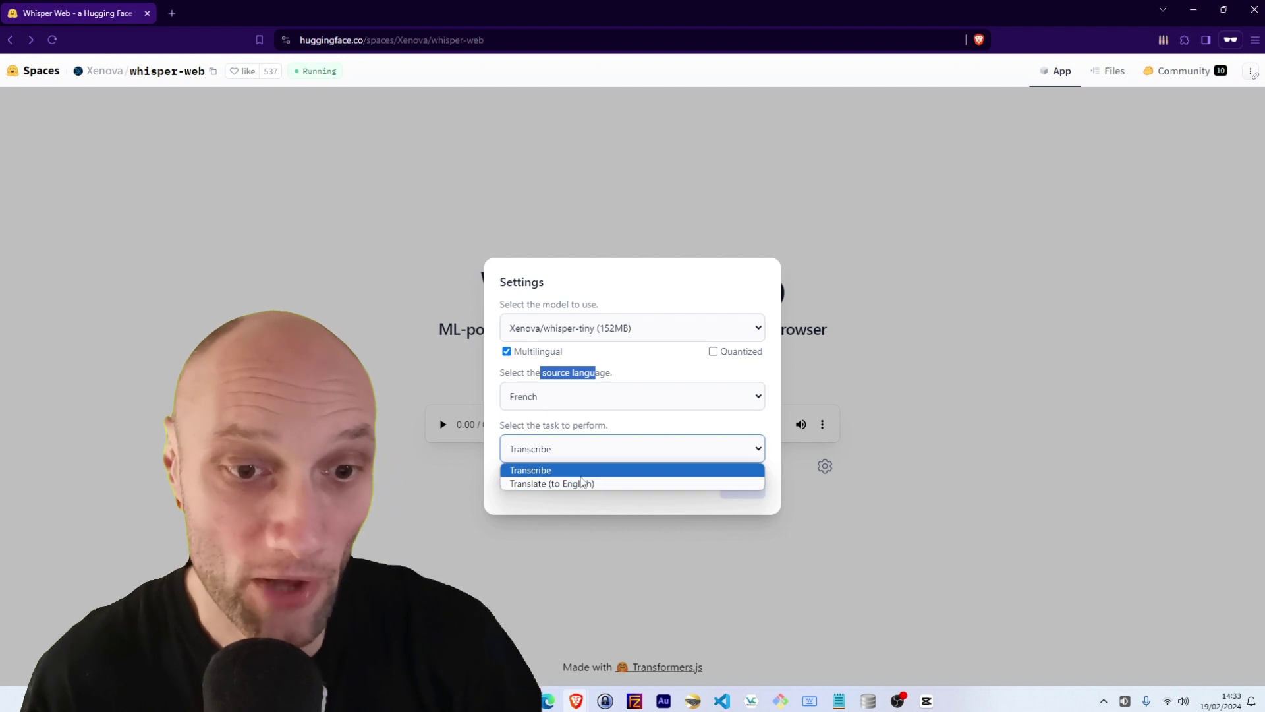
left_click(582, 474)
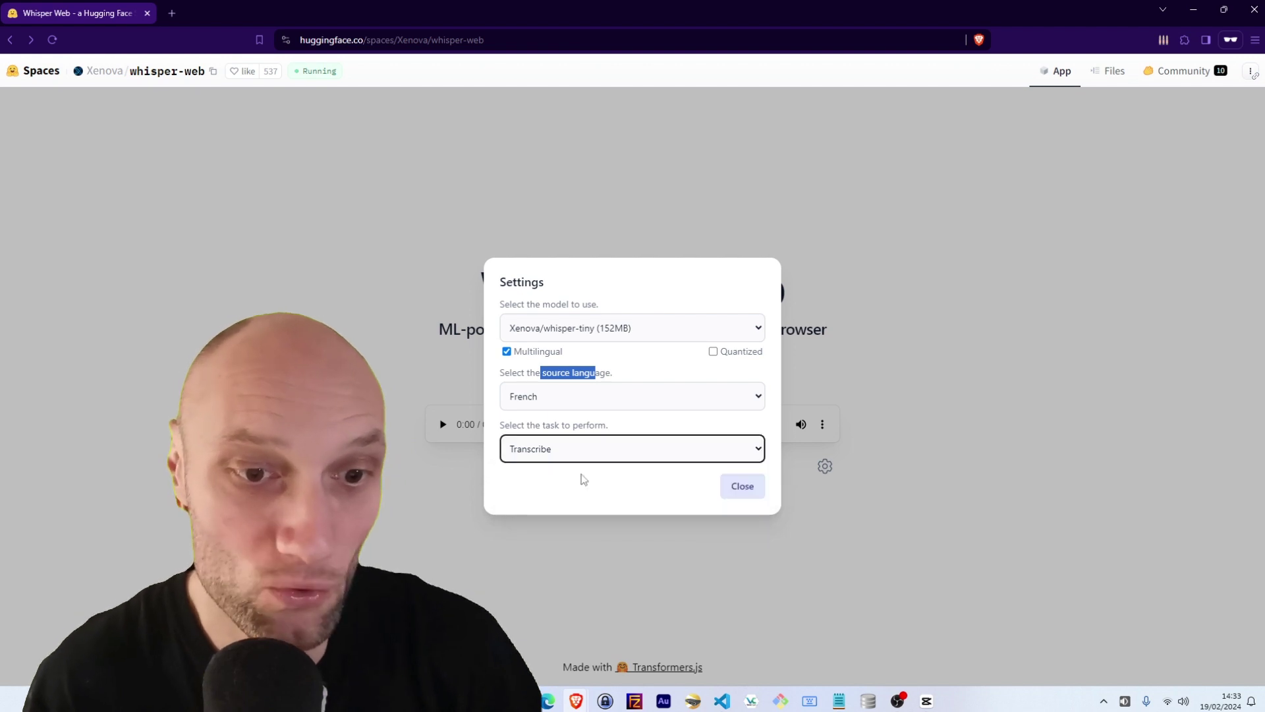
left_click(737, 491)
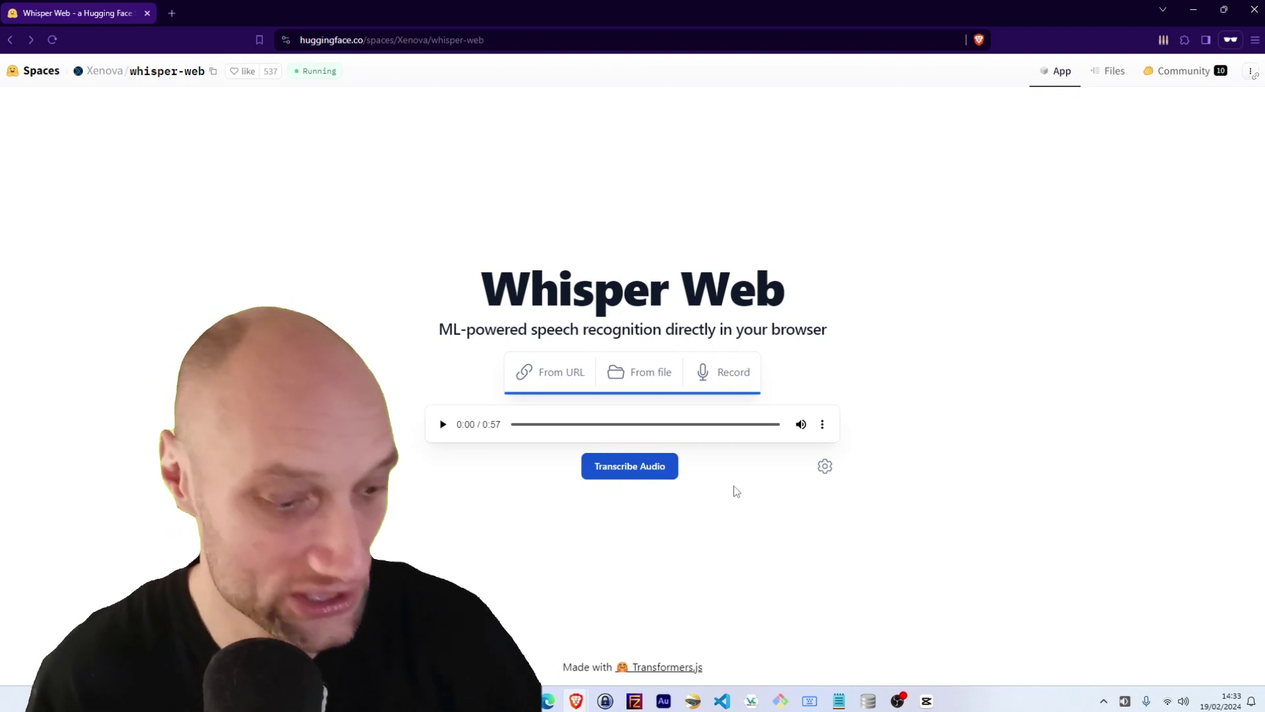
left_click(648, 468)
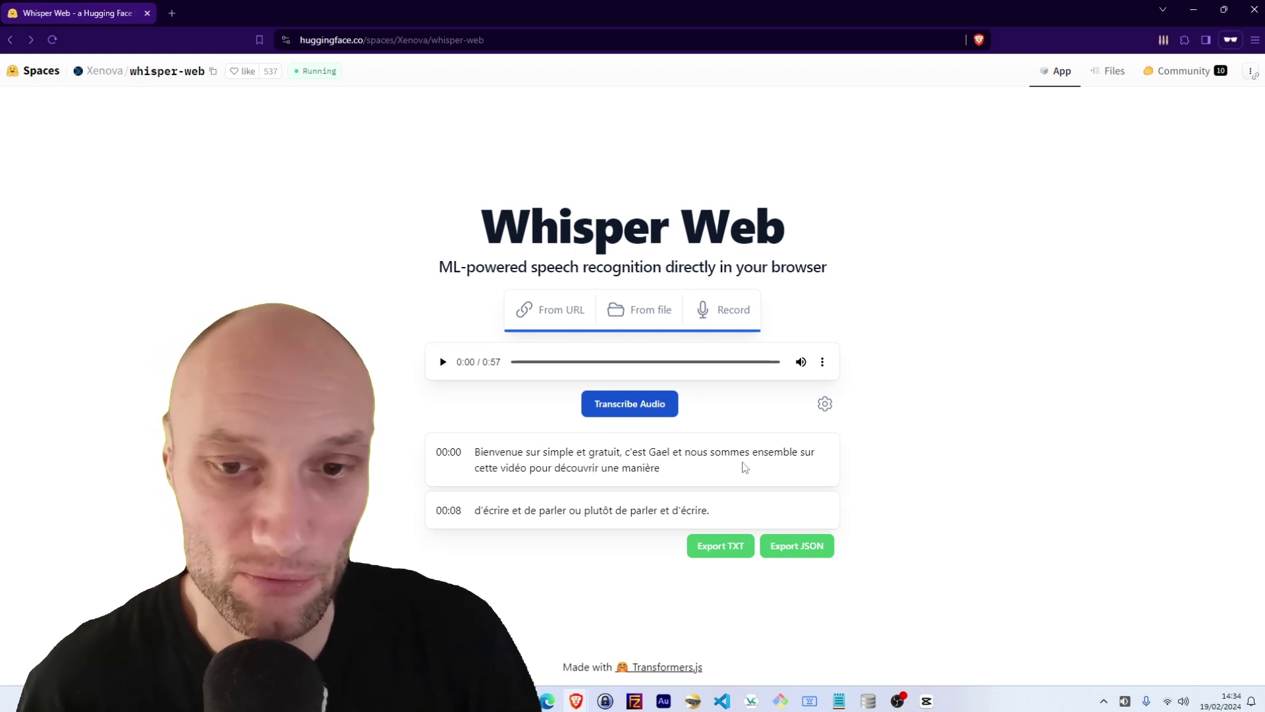
Play back the recording, check the transcript's first segment against it, and view the audio player's extra options.
left_click(443, 364)
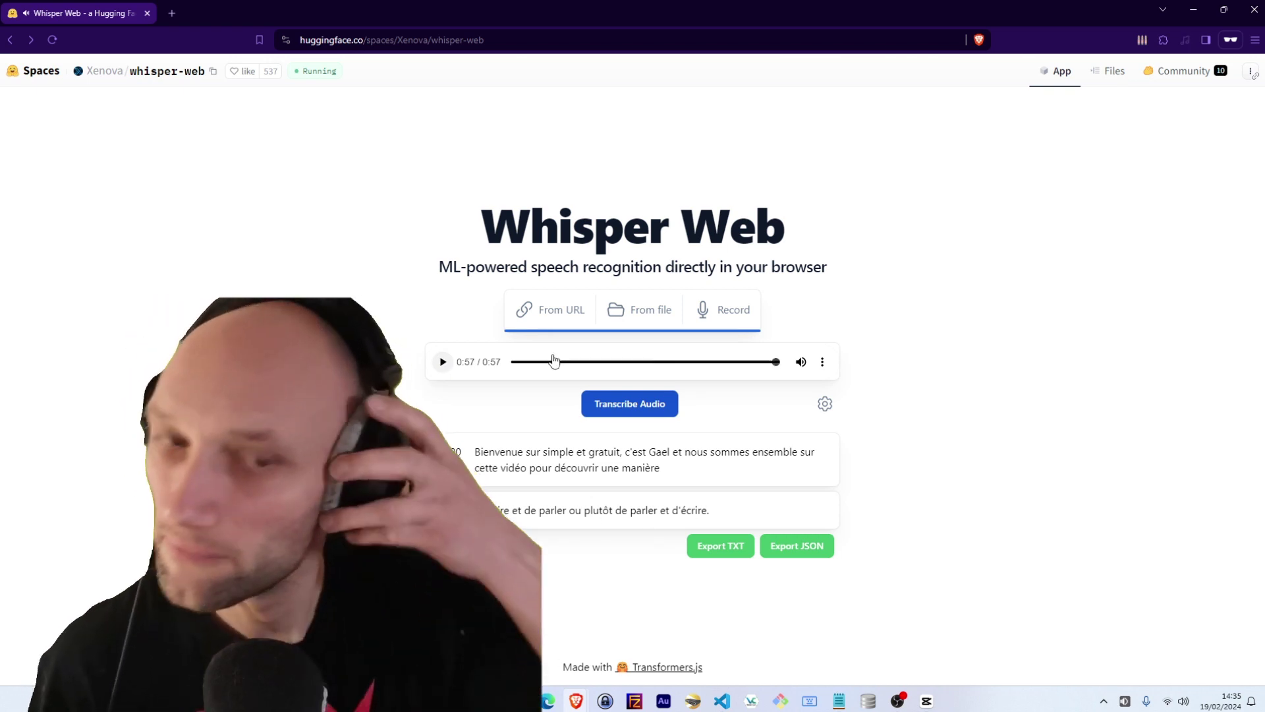
key("End")
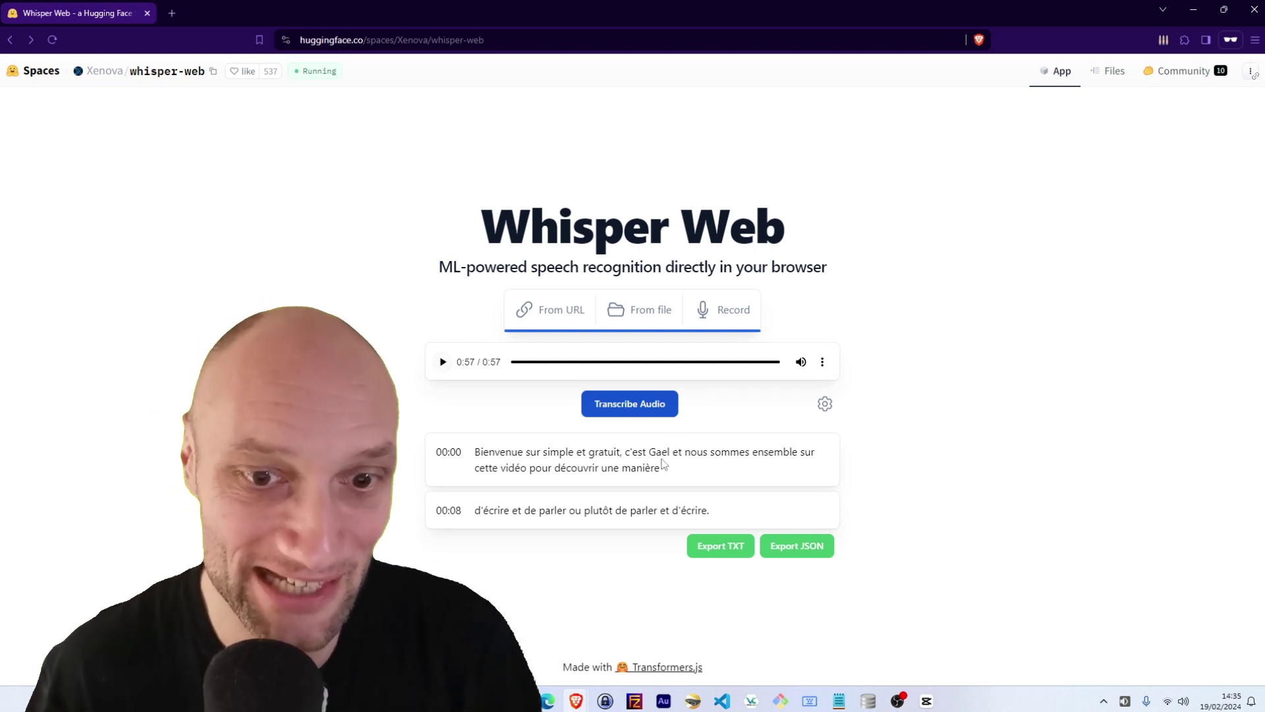
left_click_drag(661, 452, 667, 453)
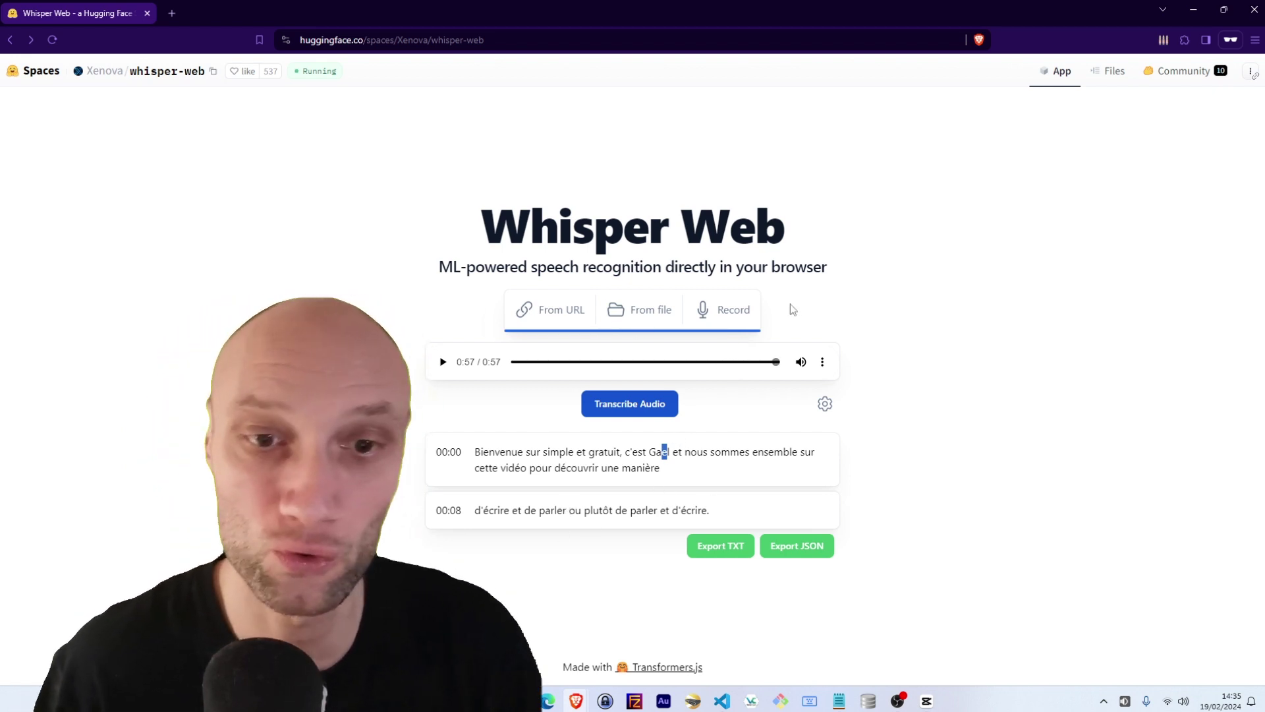
left_click(821, 362)
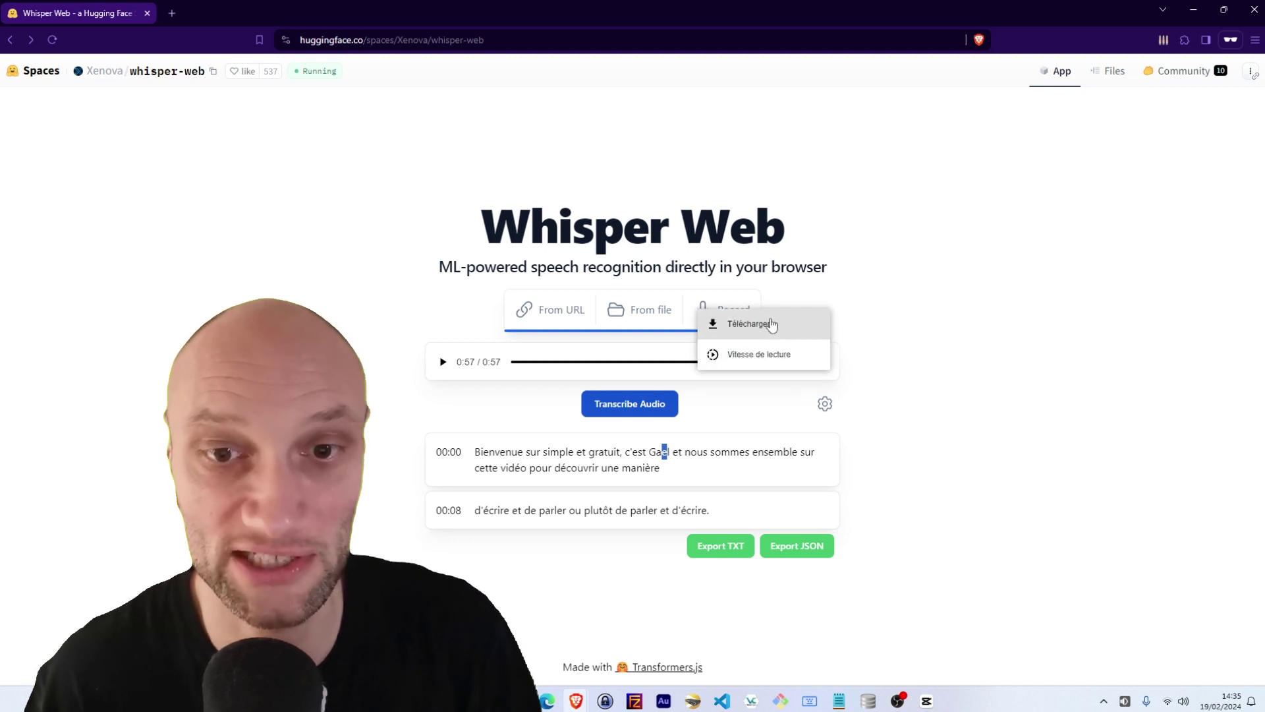